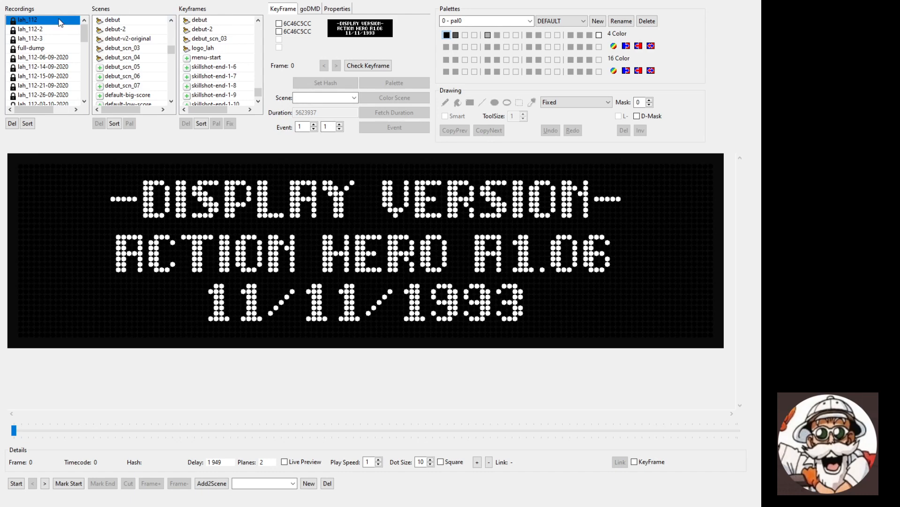
- Compare the debut scene, the debut keyframe and the beginning-01 scene
click(125, 22)
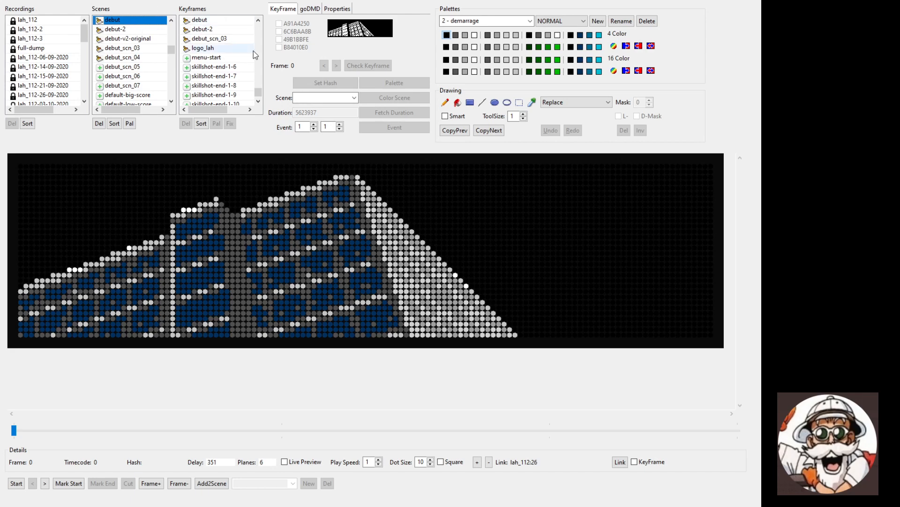
mouse_move(13, 430)
mouse_down()
mouse_move(263, 416)
mouse_move(540, 426)
mouse_move(14, 431)
mouse_up()
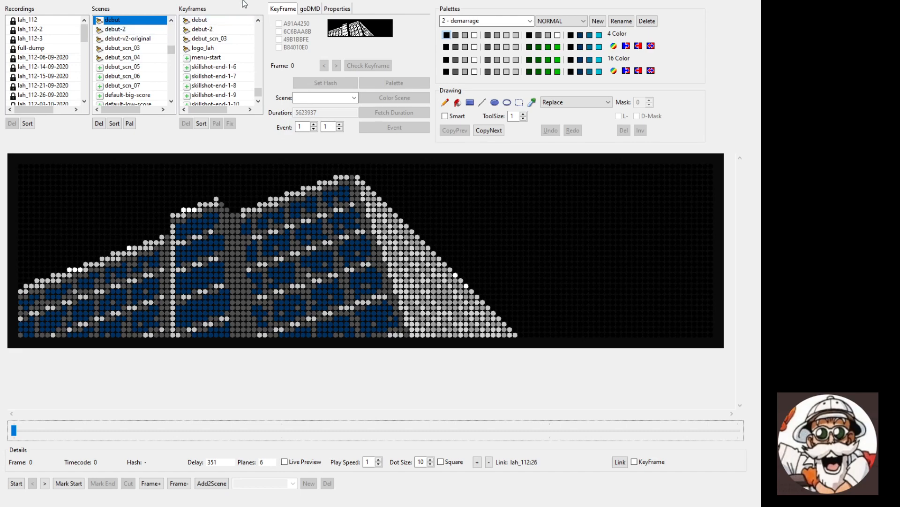
click(216, 19)
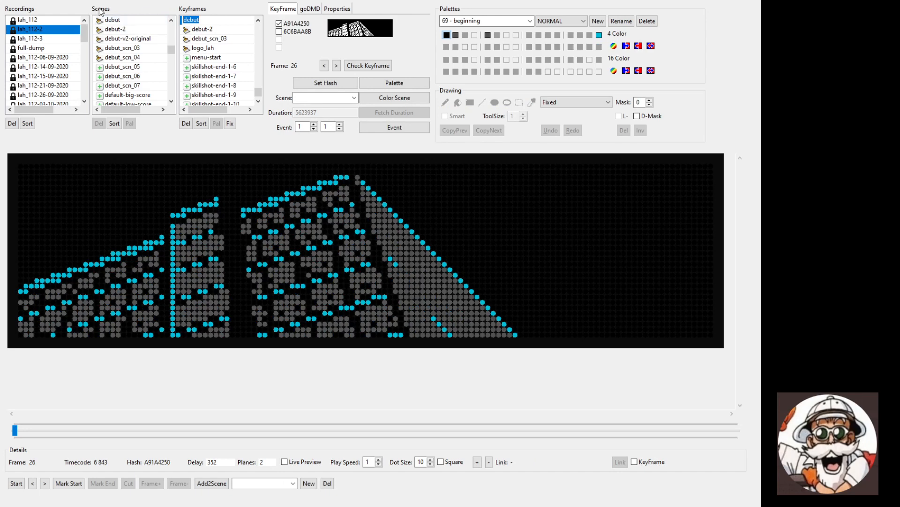
drag(172, 55, 172, 93)
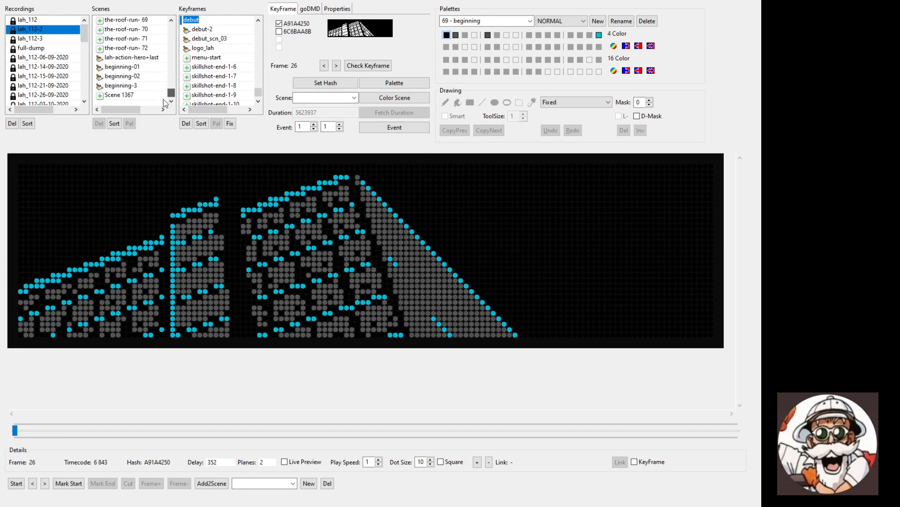
click(132, 68)
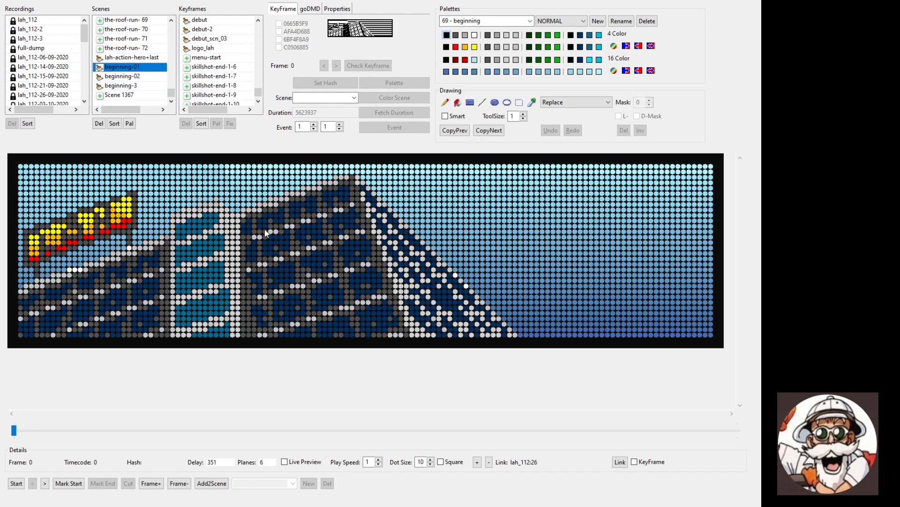
- Delete the debut keyframe
click(190, 20)
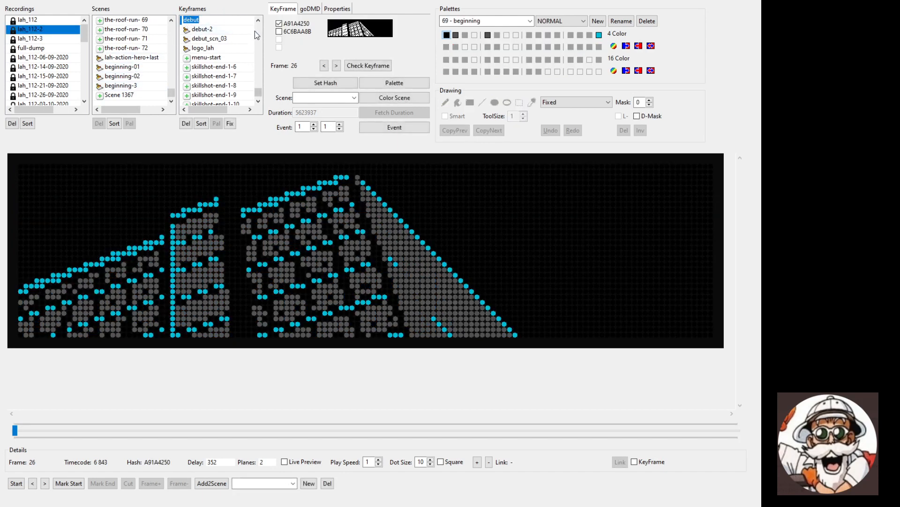
click(209, 29)
click(208, 20)
click(186, 123)
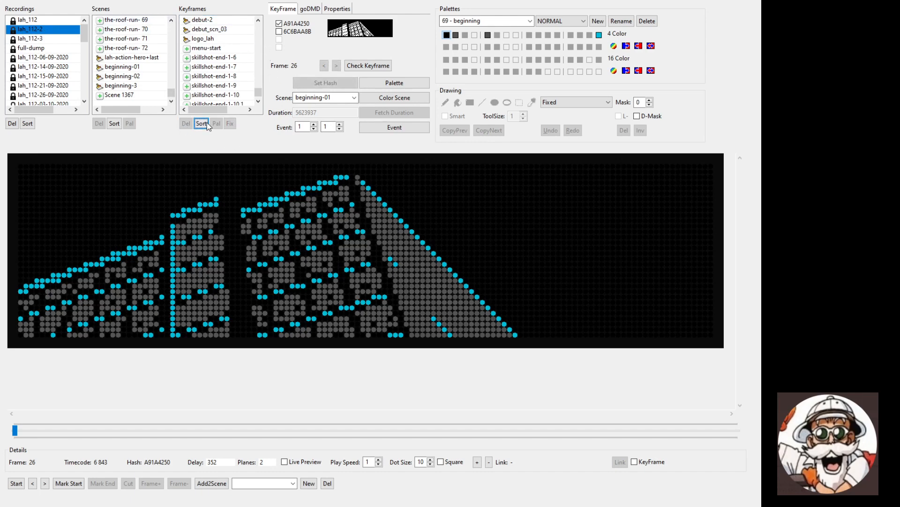
- Add a color scene keyframe on frame 26 of the lah_112-2 recording, using the beginning-3 scene
double_click(337, 97)
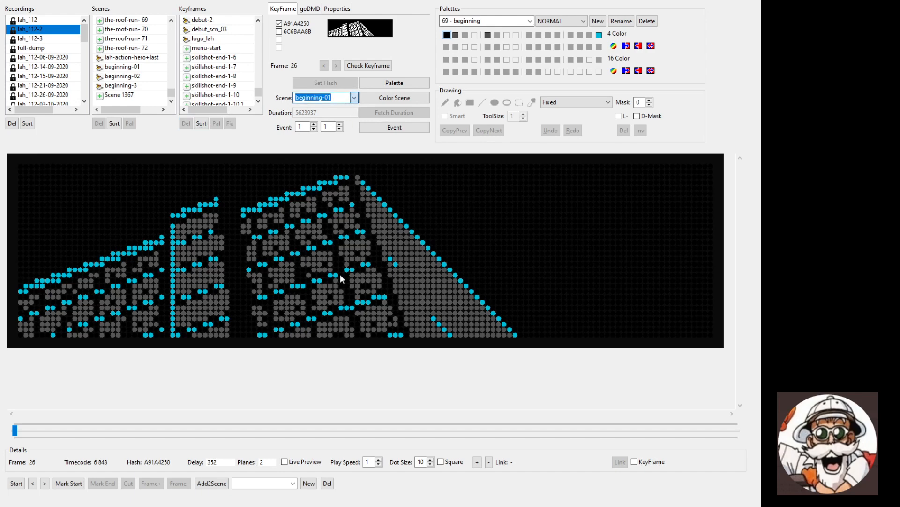
click(327, 322)
click(389, 99)
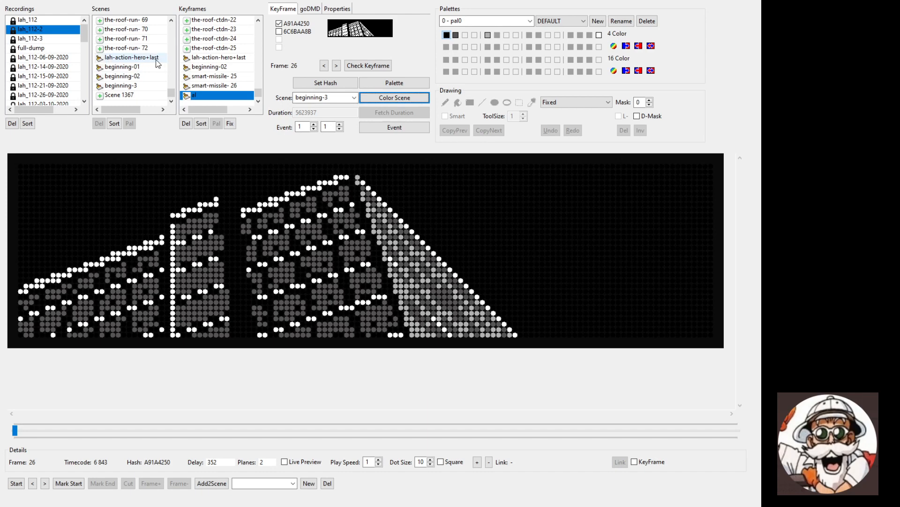
- Find the smart-missile scenes and view the smart-missile- 1 scene
scroll(147, 58, up, 2)
scroll(146, 59, up, 2)
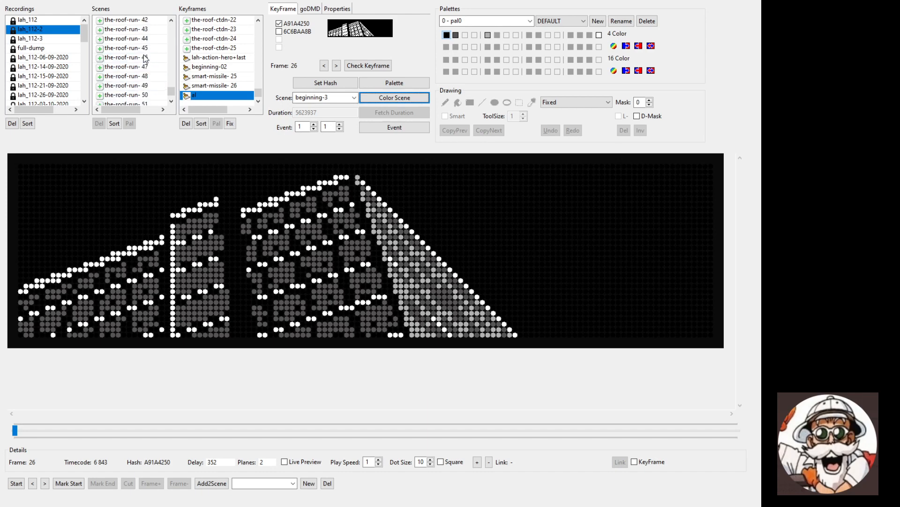
scroll(146, 58, up, 3)
scroll(146, 58, up, 10)
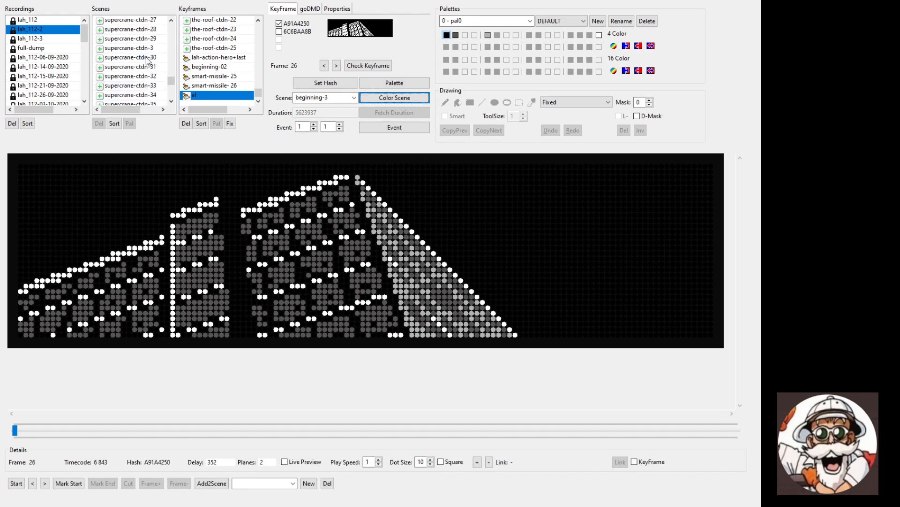
scroll(145, 54, up, 5)
scroll(145, 50, up, 3)
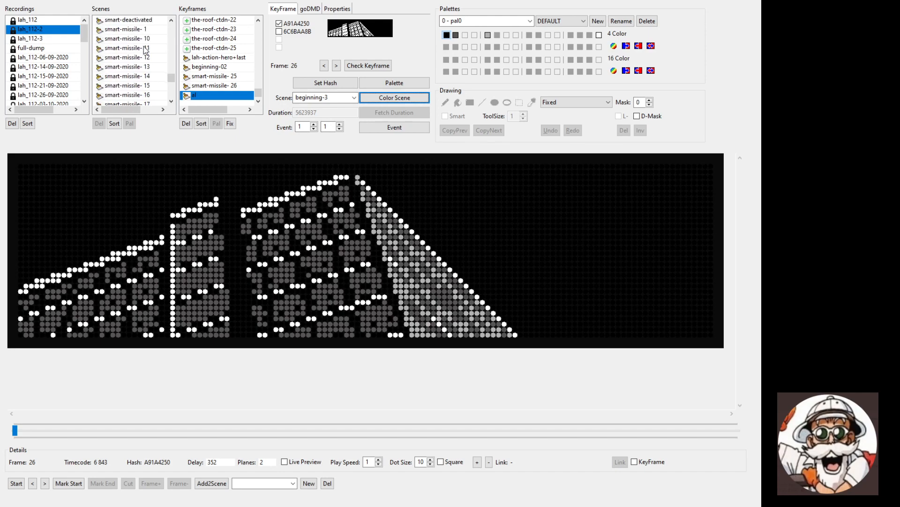
click(141, 29)
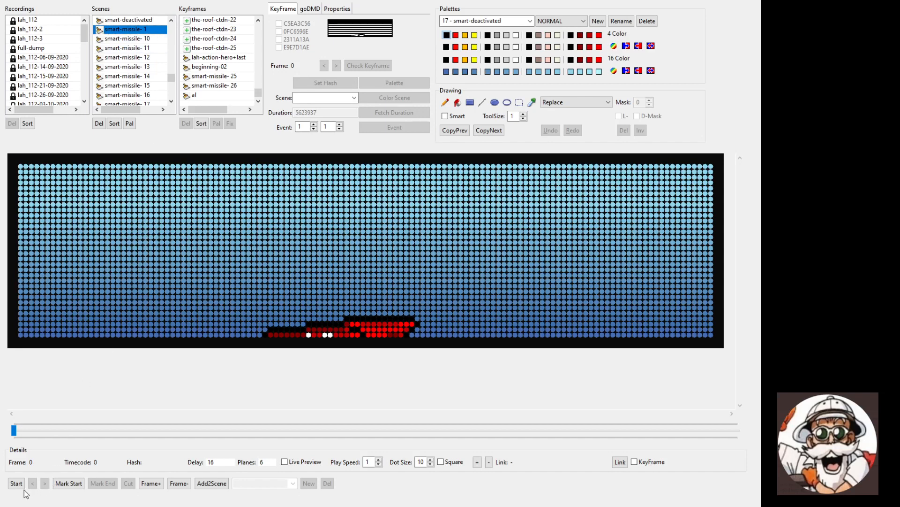
- View the smart-missile scenes one after another from 10 to 17
click(142, 38)
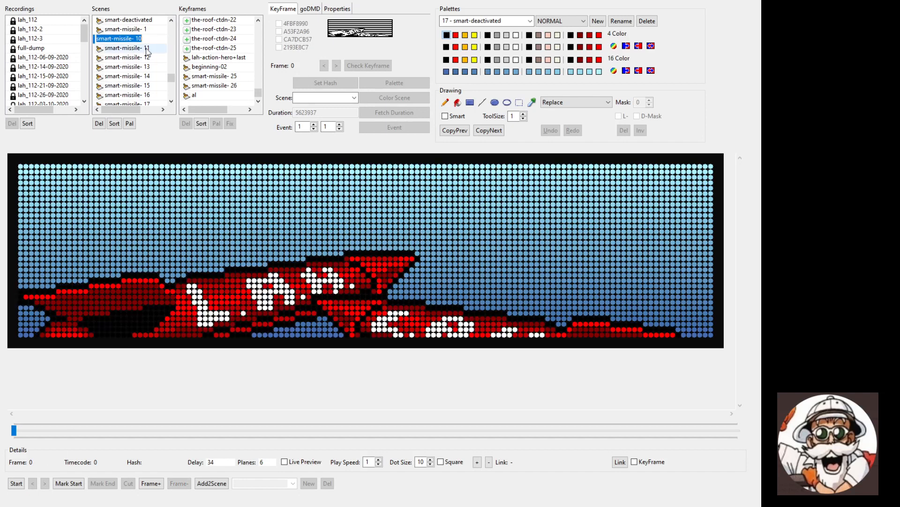
click(146, 48)
click(147, 58)
click(148, 67)
click(149, 76)
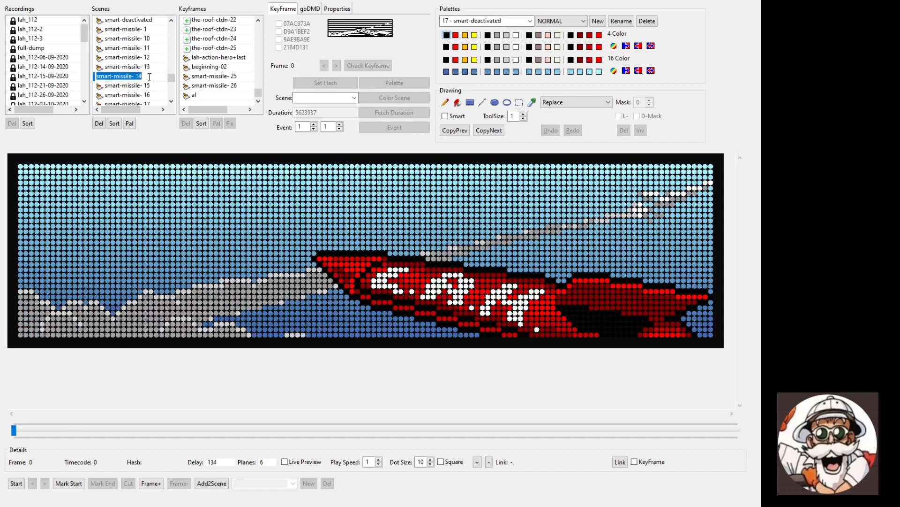
click(151, 85)
click(155, 95)
click(158, 102)
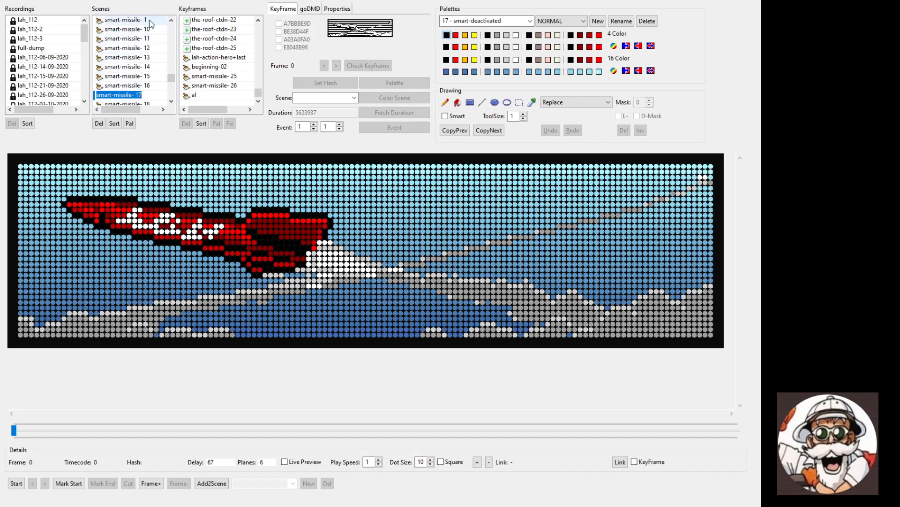
- Locate the smart-missile keyframes and view the smart-missile- 1 scene again
scroll(207, 87, up, 5)
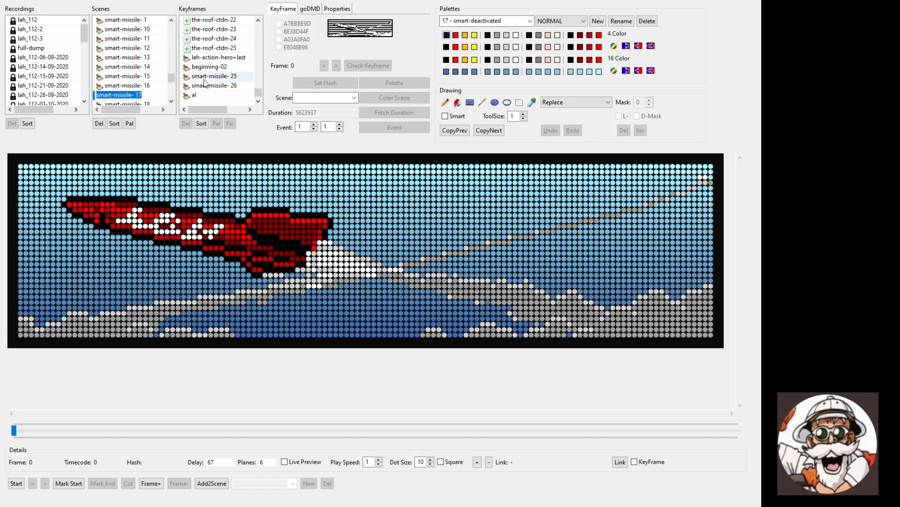
scroll(207, 85, up, 5)
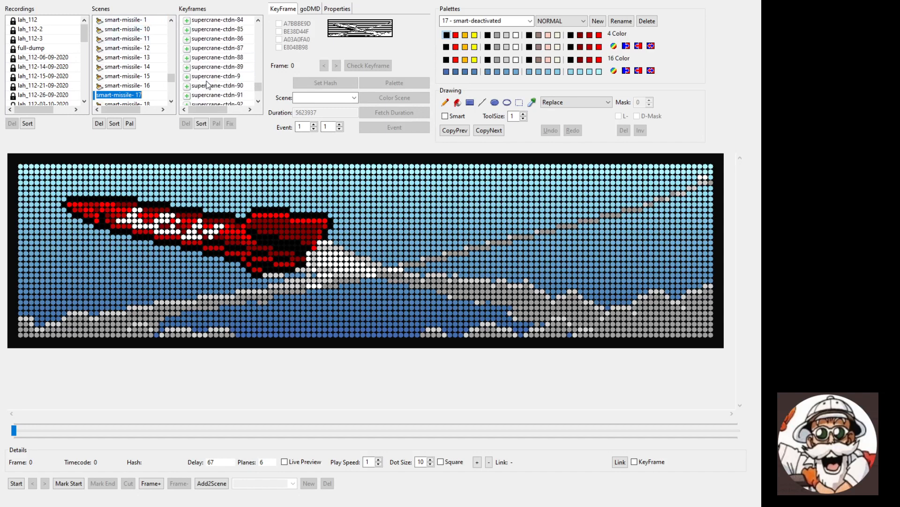
scroll(206, 79, up, 5)
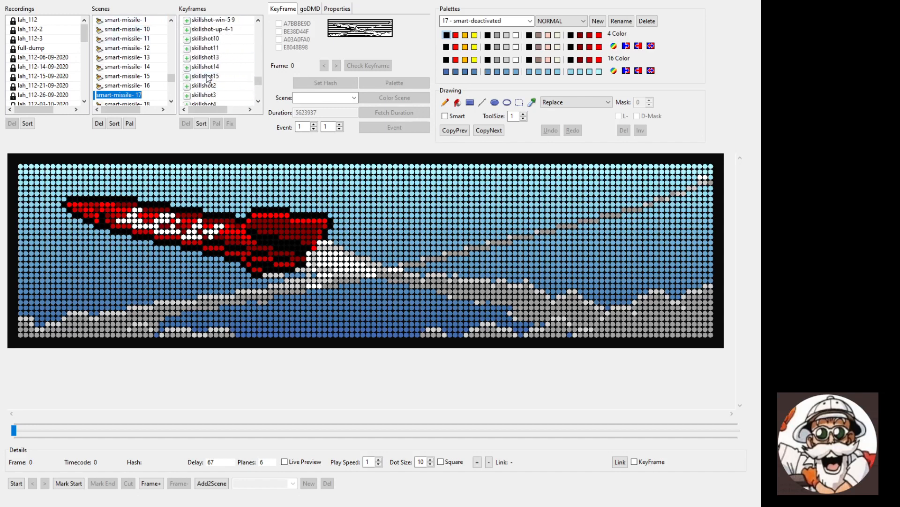
scroll(206, 78, up, 1)
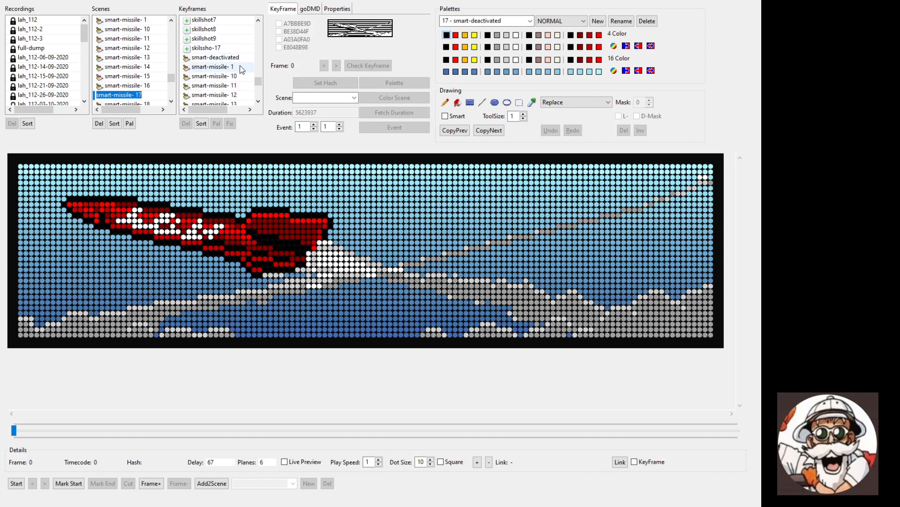
click(141, 21)
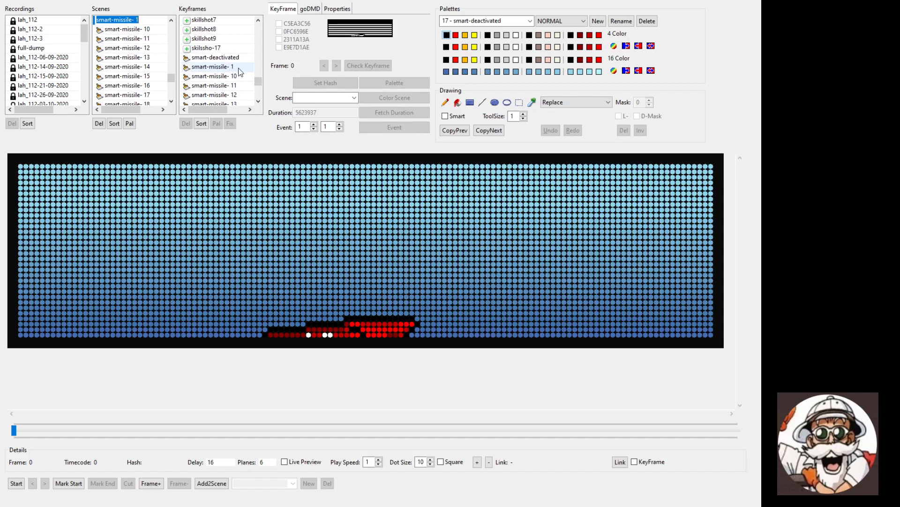
- Go through the smart-missile keyframes from 11 to 15 to examine their original frames
click(259, 101)
click(237, 76)
click(244, 84)
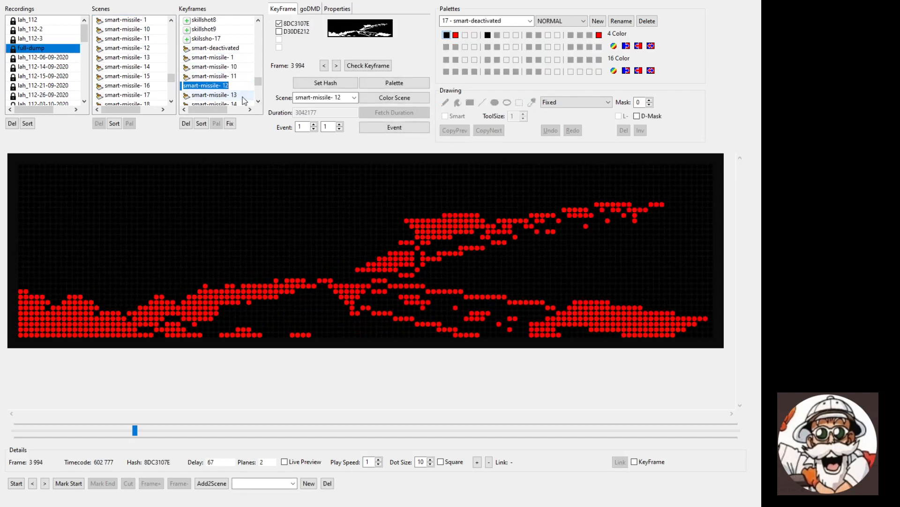
click(243, 95)
click(258, 101)
click(258, 101)
click(258, 101)
click(258, 101)
click(250, 67)
click(250, 76)
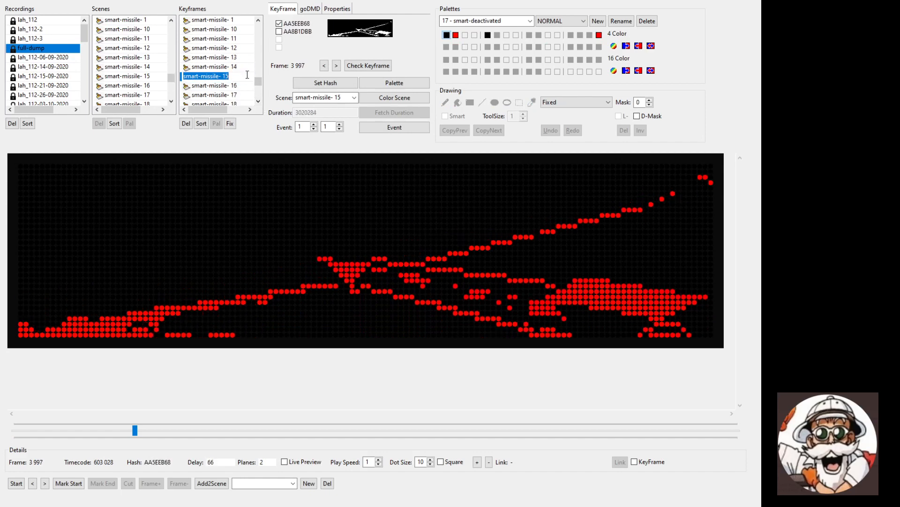
- Go through the smart-missile keyframes from 16 to 20 to examine their original frames
click(250, 85)
click(250, 94)
click(251, 102)
click(257, 101)
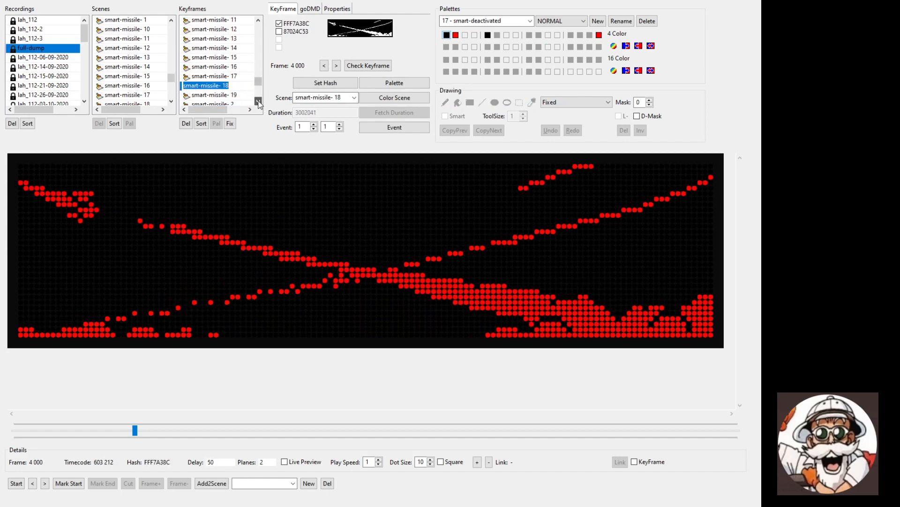
click(258, 102)
click(258, 101)
click(258, 102)
click(245, 76)
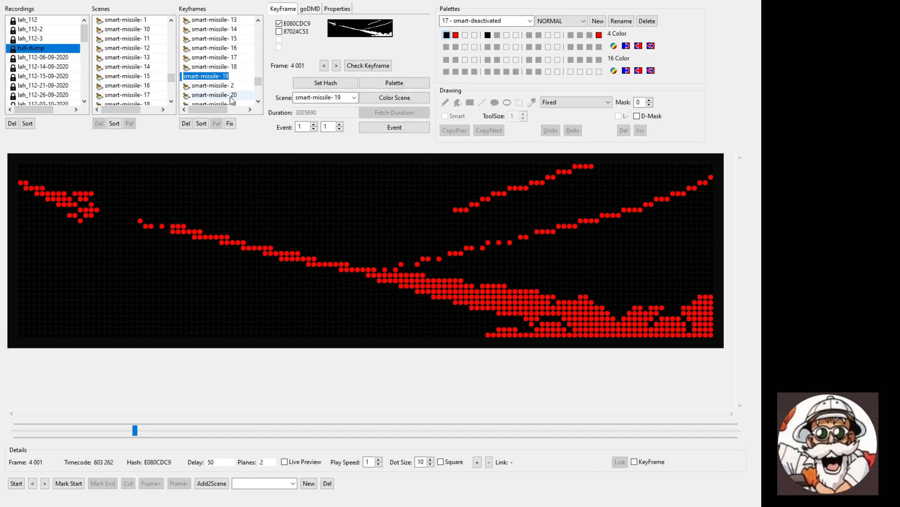
click(240, 95)
scroll(239, 89, down, 2)
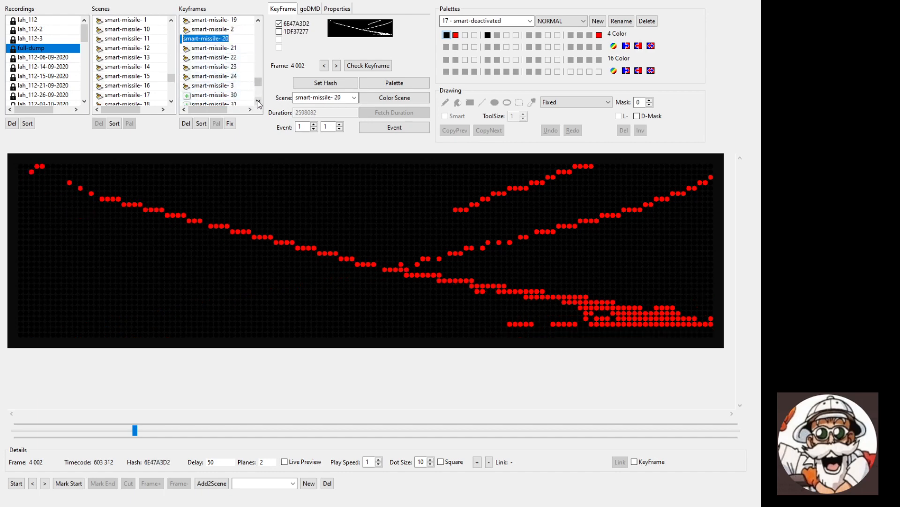
scroll(237, 89, down, 2)
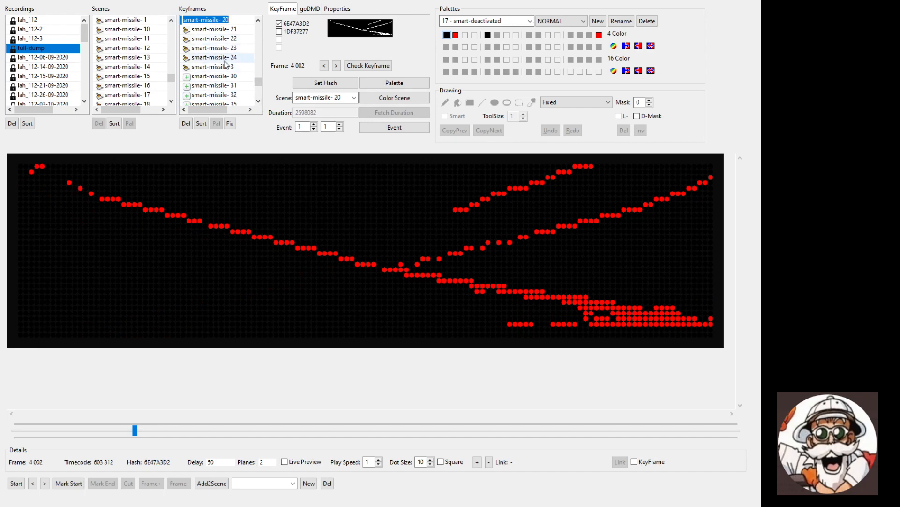
- Return to the smart-missile- 1 keyframe and view its original frame
click(259, 20)
click(258, 22)
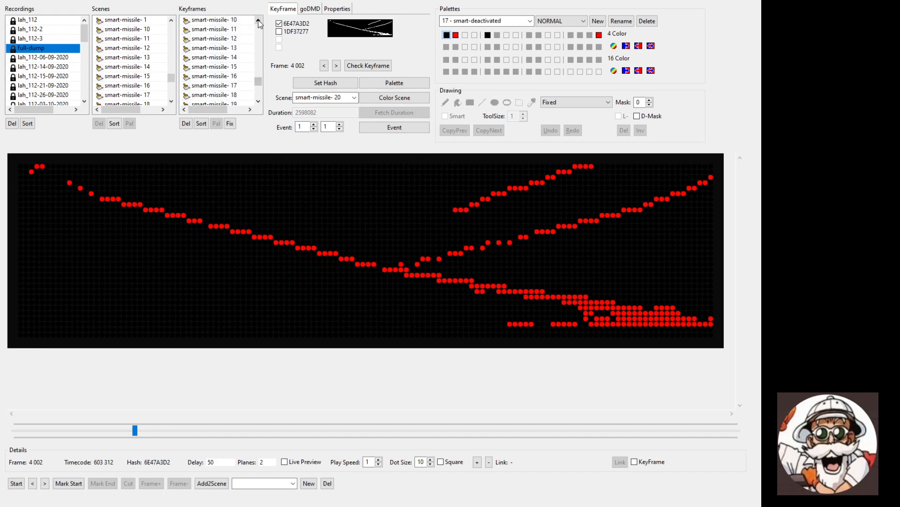
click(259, 21)
click(230, 39)
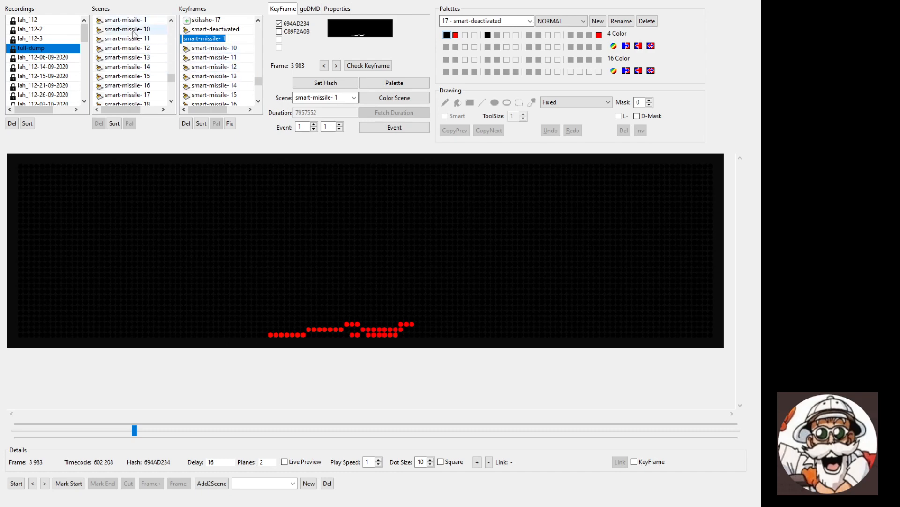
- View the 20-more-time scene and step through its frames forwards and backwards
scroll(134, 32, up, 3)
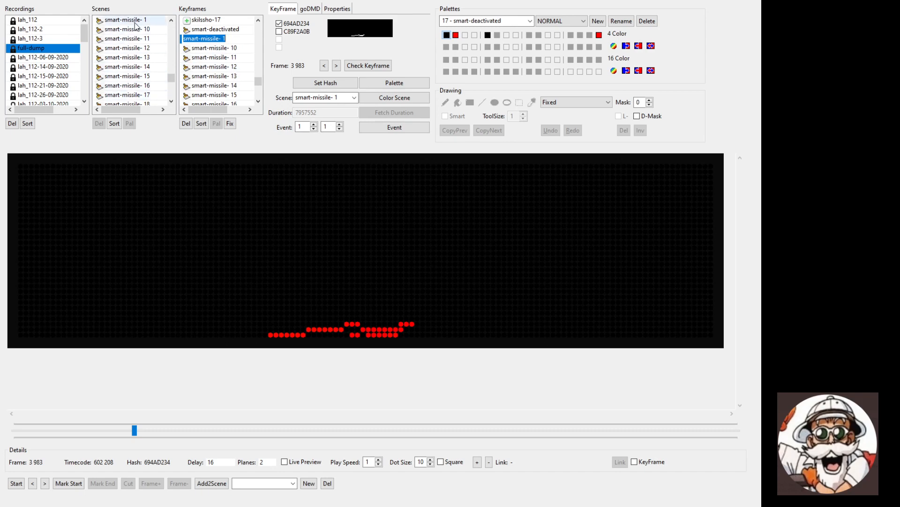
scroll(150, 66, up, 5)
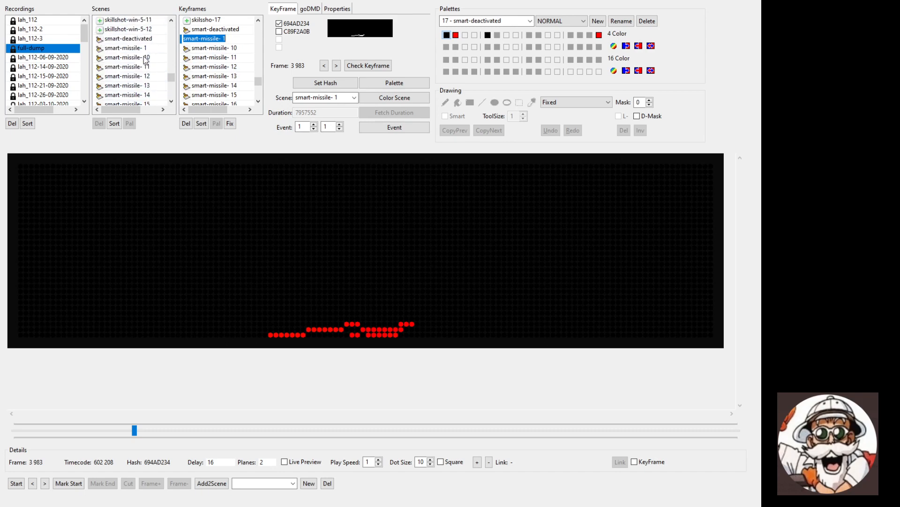
drag(172, 76, 174, 30)
click(141, 39)
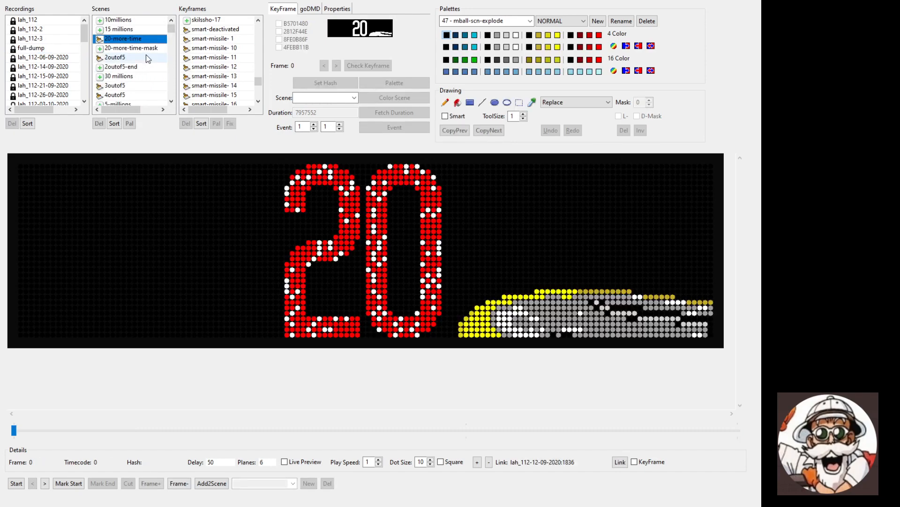
click(43, 485)
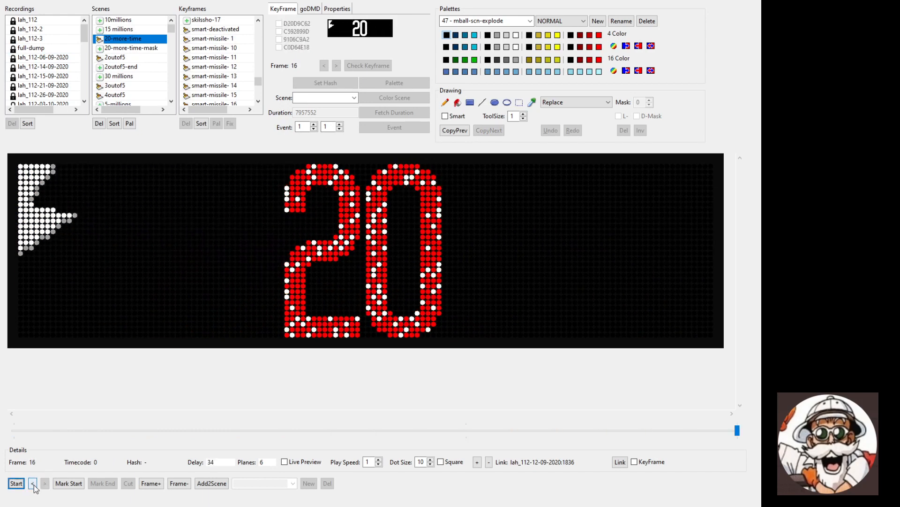
click(33, 484)
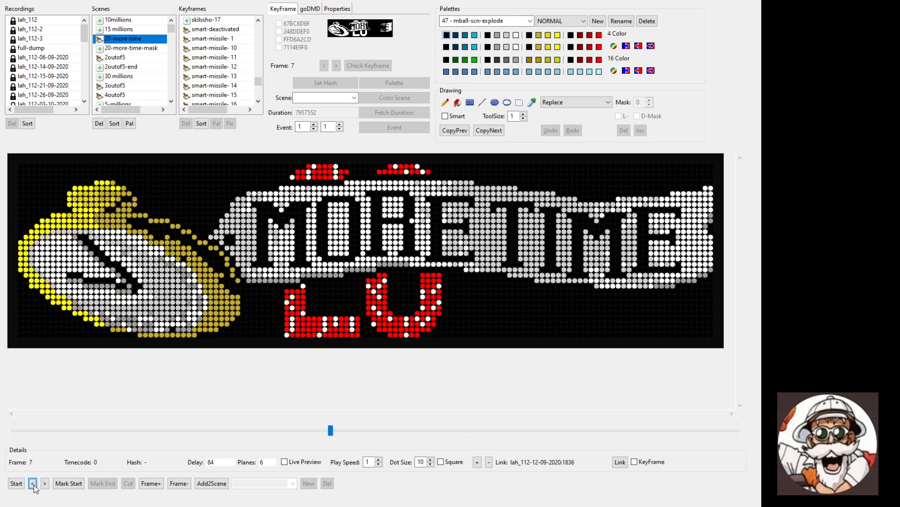